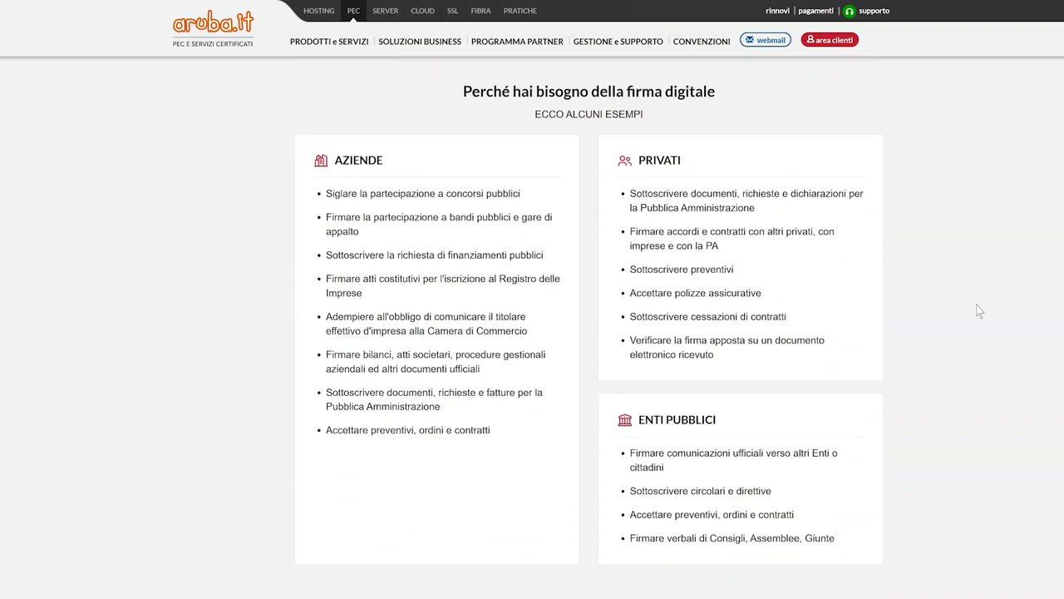
Step: Load the webmail.pec.it login page in the browser
scroll(979, 311, "down", 6)
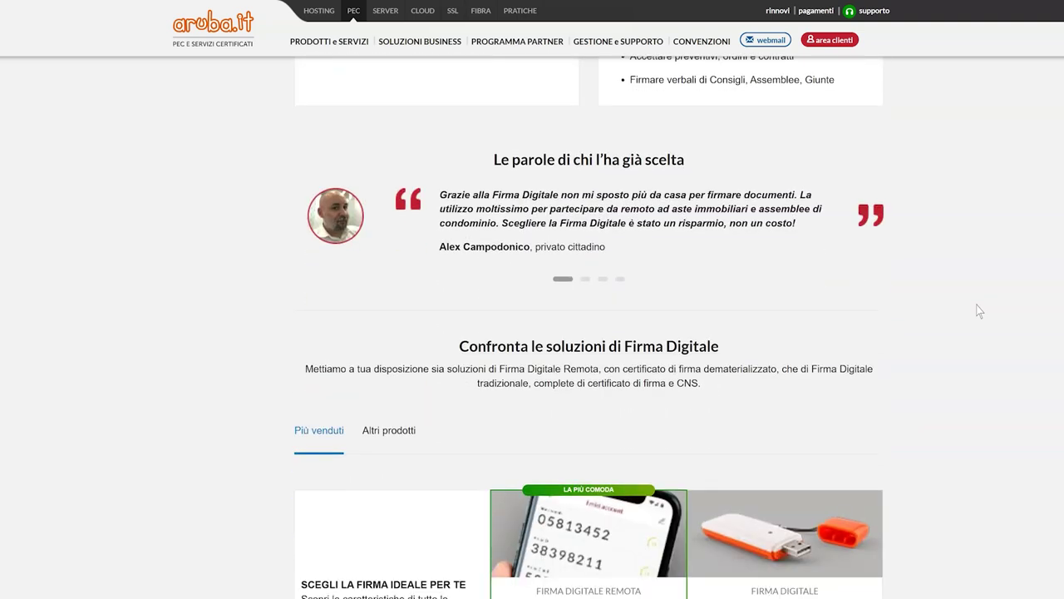
scroll(978, 311, "down", 1)
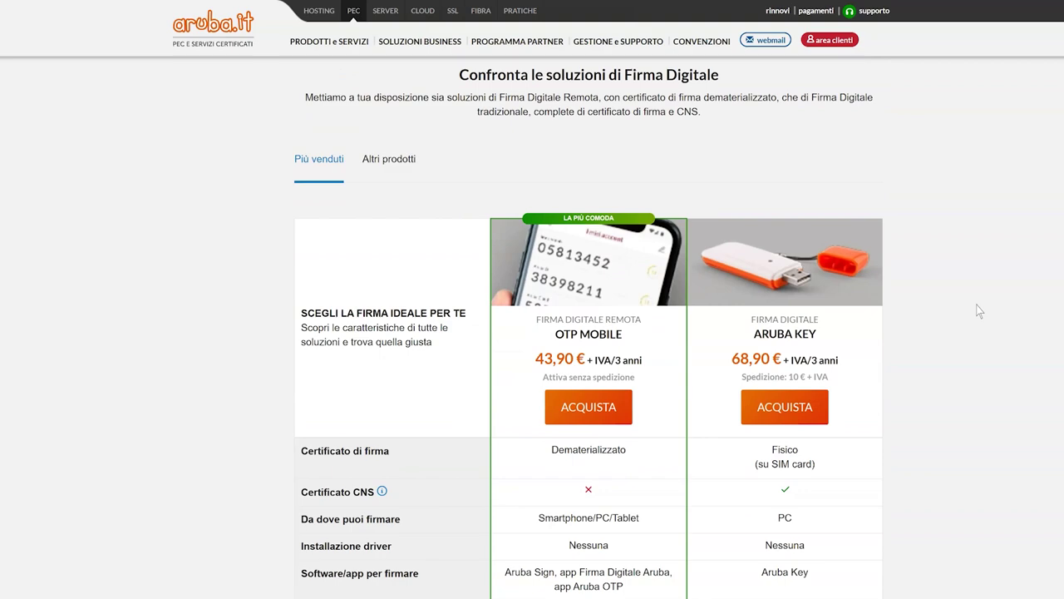
scroll(978, 311, "up", 12)
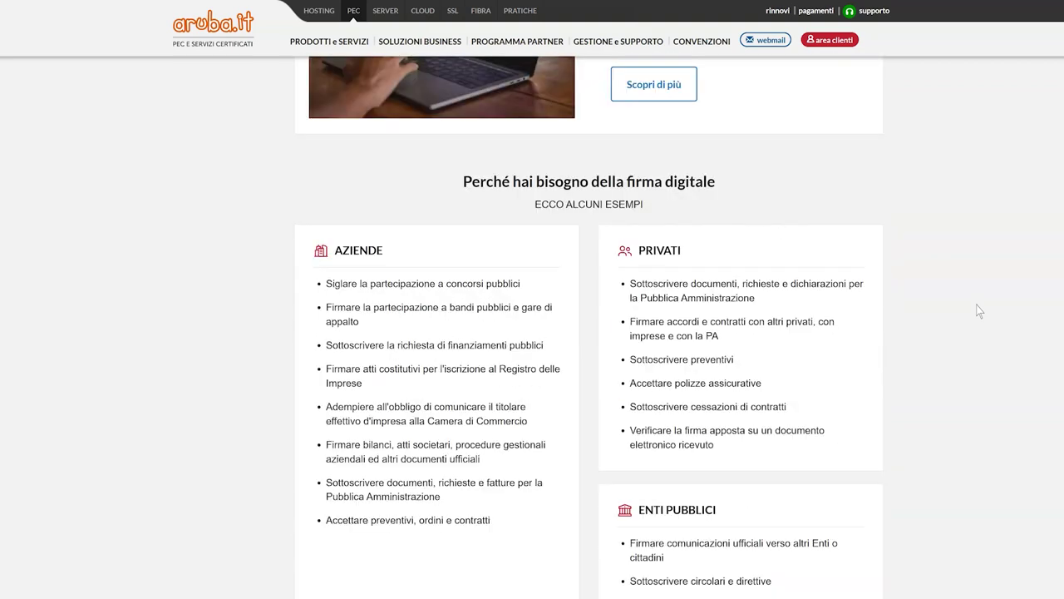
scroll(979, 311, "up", 12)
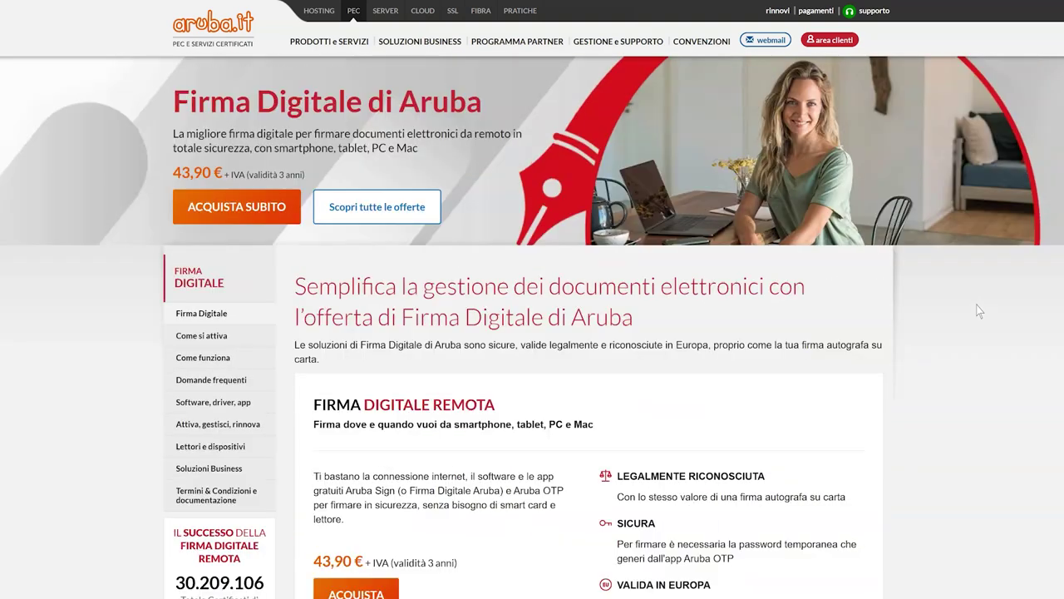
mouse_move(347, 4)
left_click(293, 42)
type("webmail.pec.it")
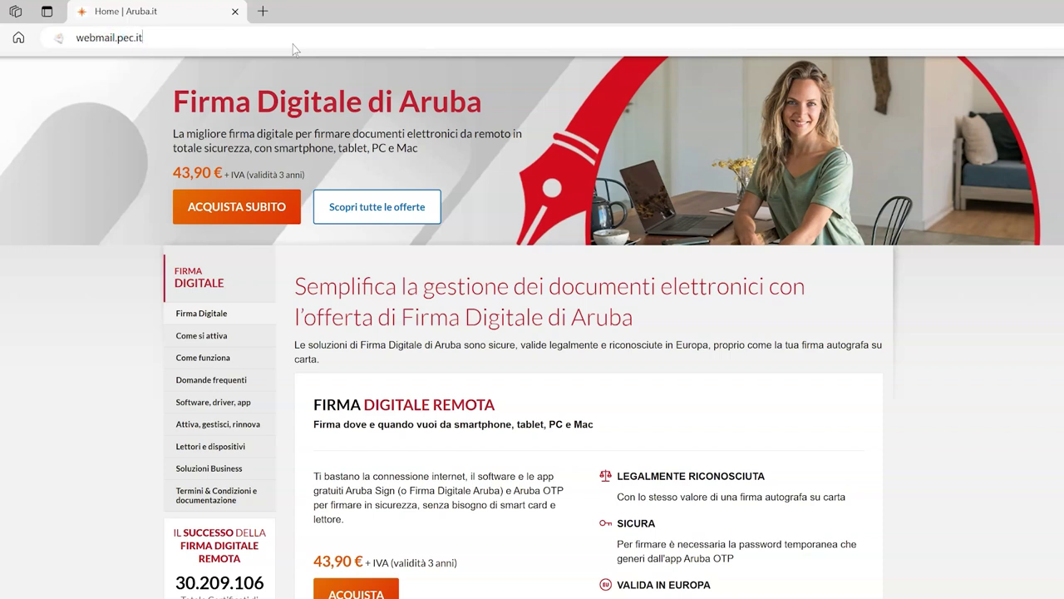
key("Return")
Step: Sign in with the PEC mailbox address and its password
left_click(605, 269)
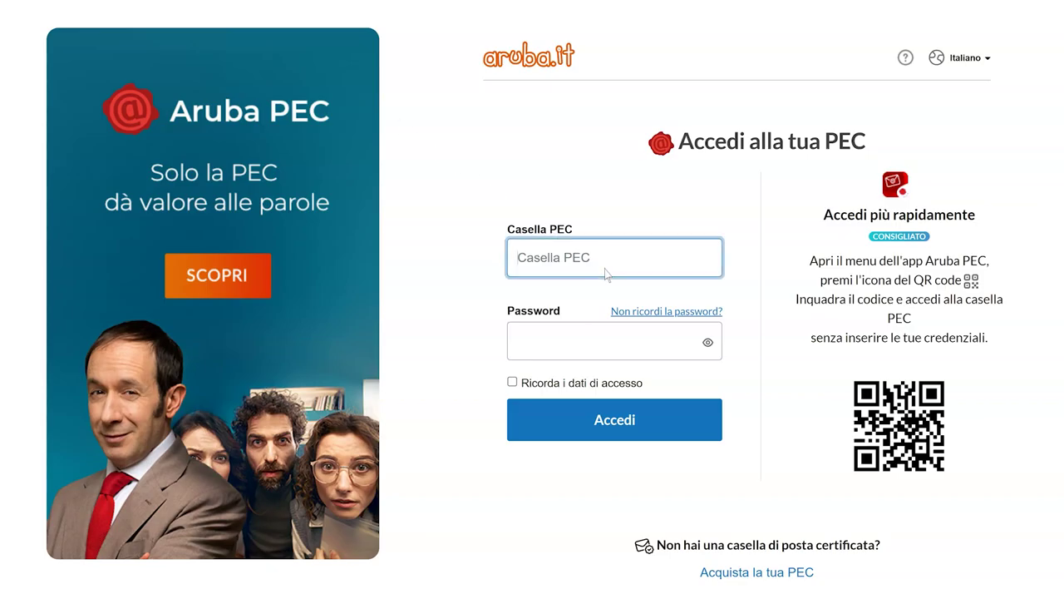
left_click(628, 340)
type("**************")
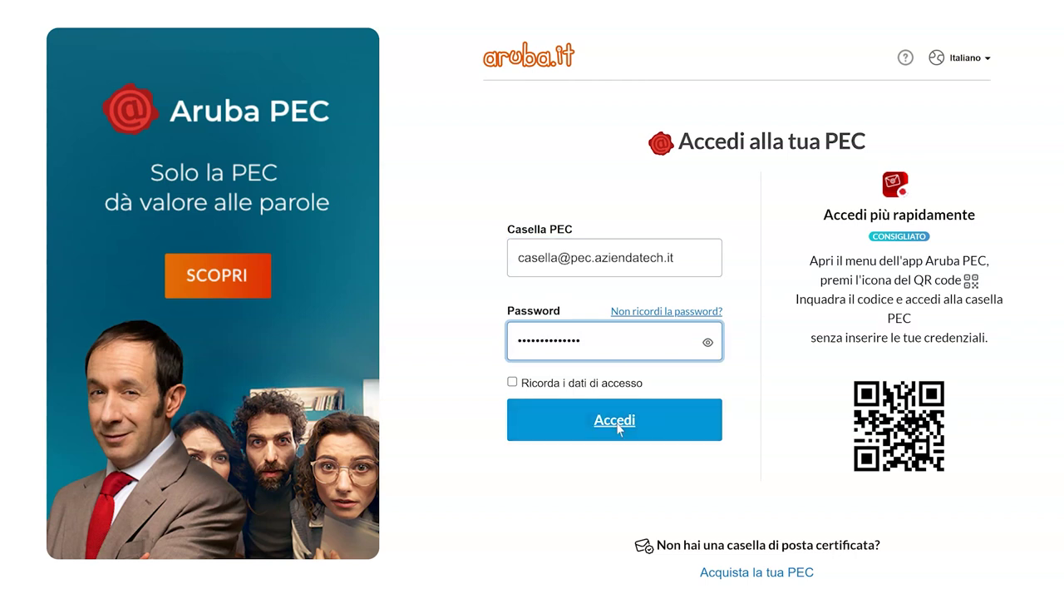
left_click(614, 421)
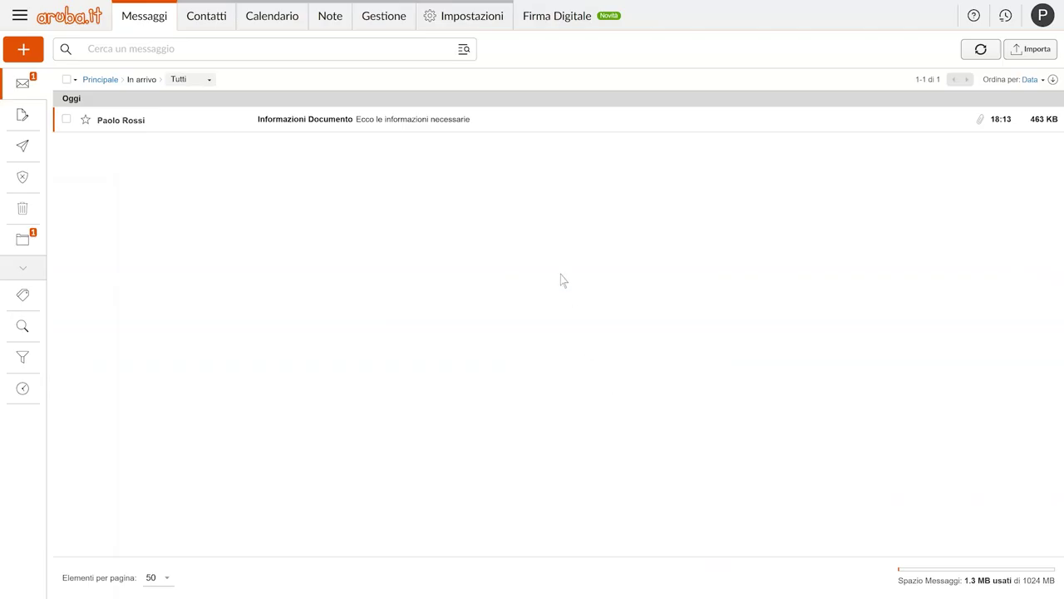
Step: In Impostazioni > Firma Digitale, set Firma Digitale con dispositivo as the default method
left_click(466, 23)
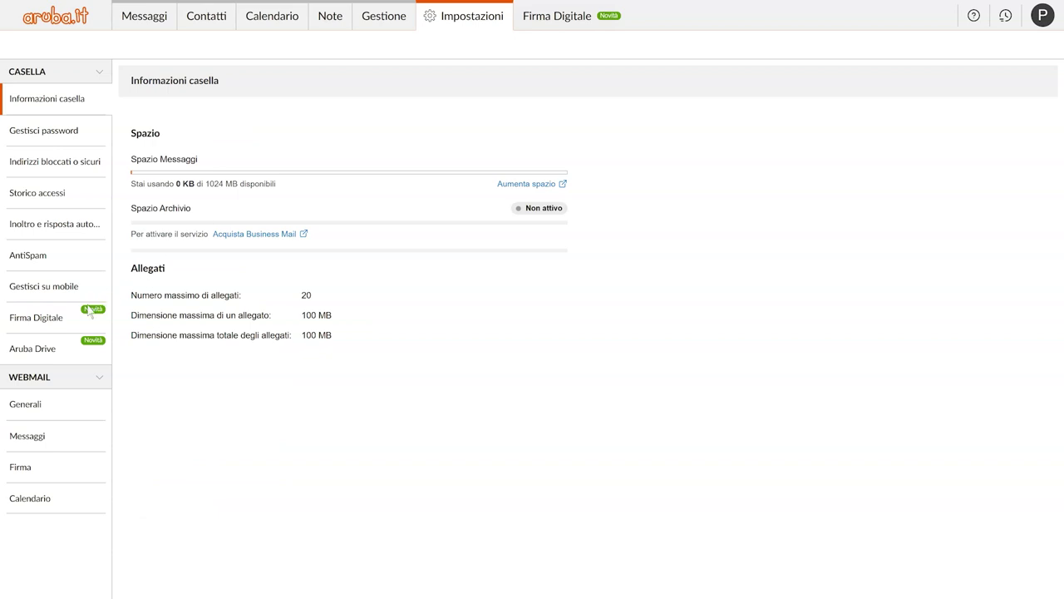
left_click(70, 325)
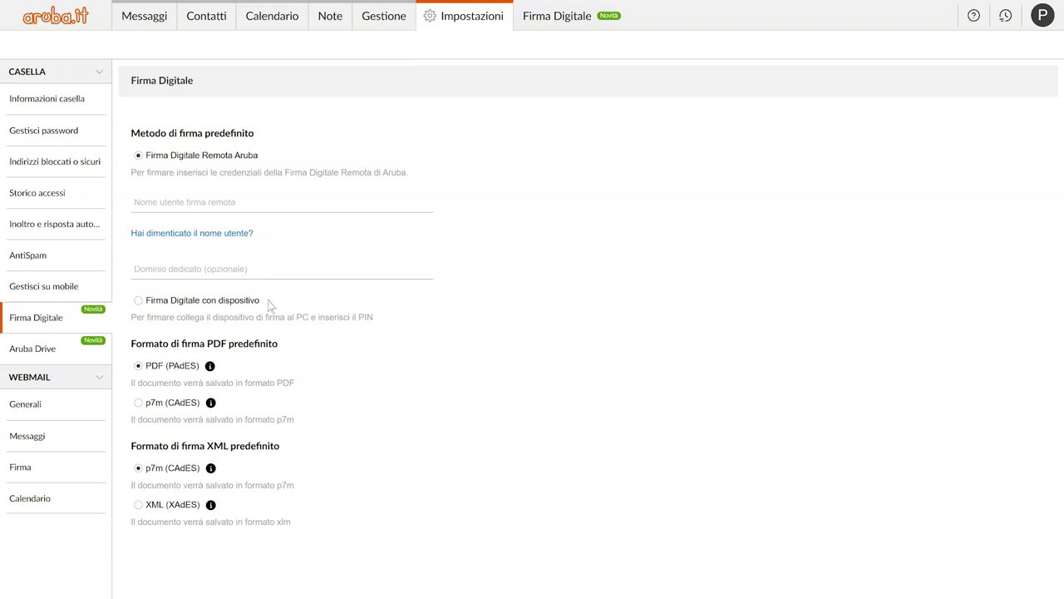
left_click(139, 302)
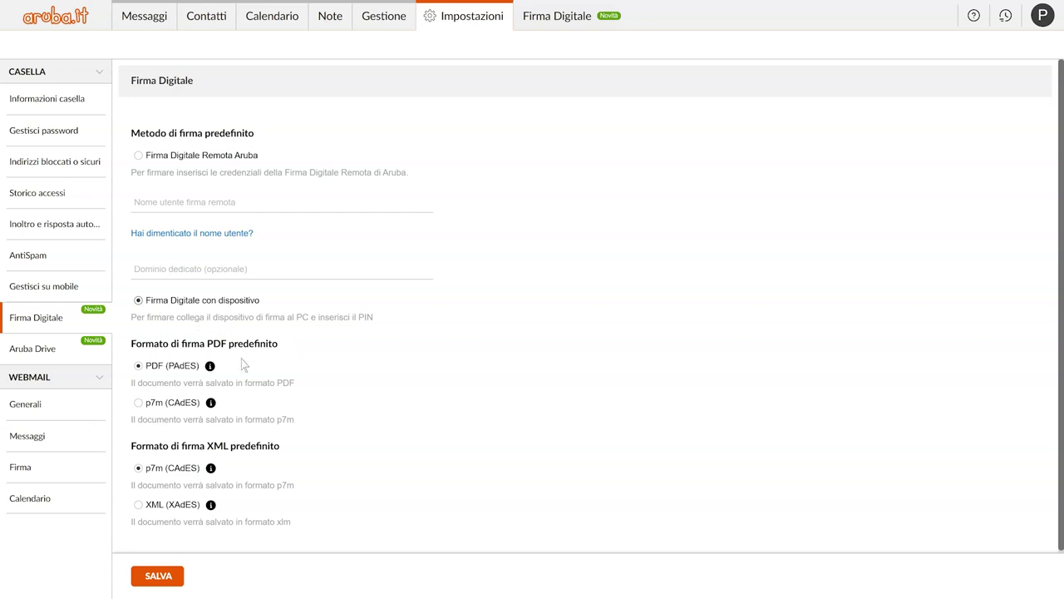
mouse_move(212, 371)
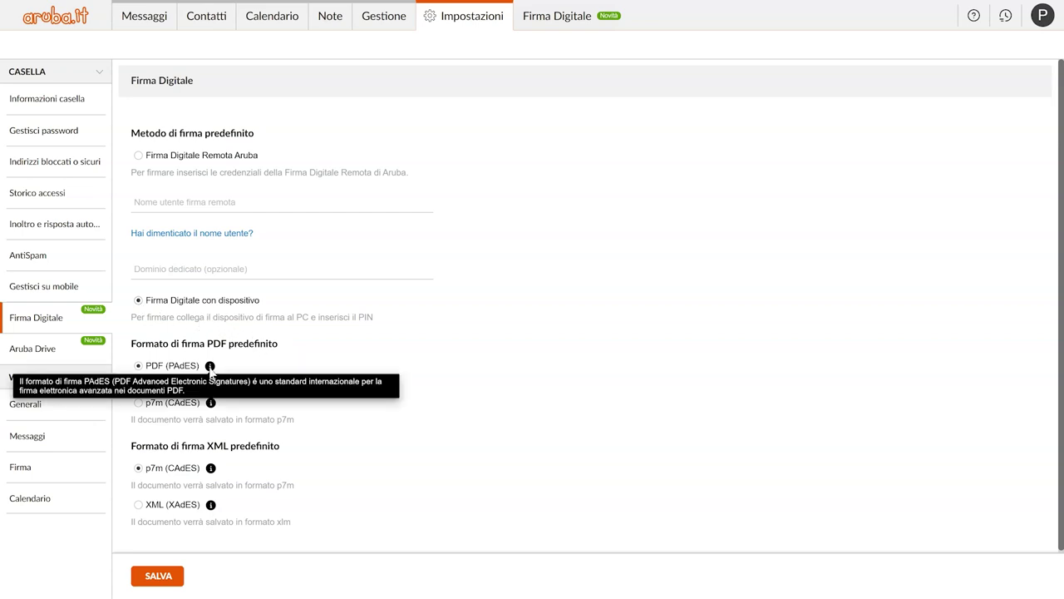
mouse_move(211, 405)
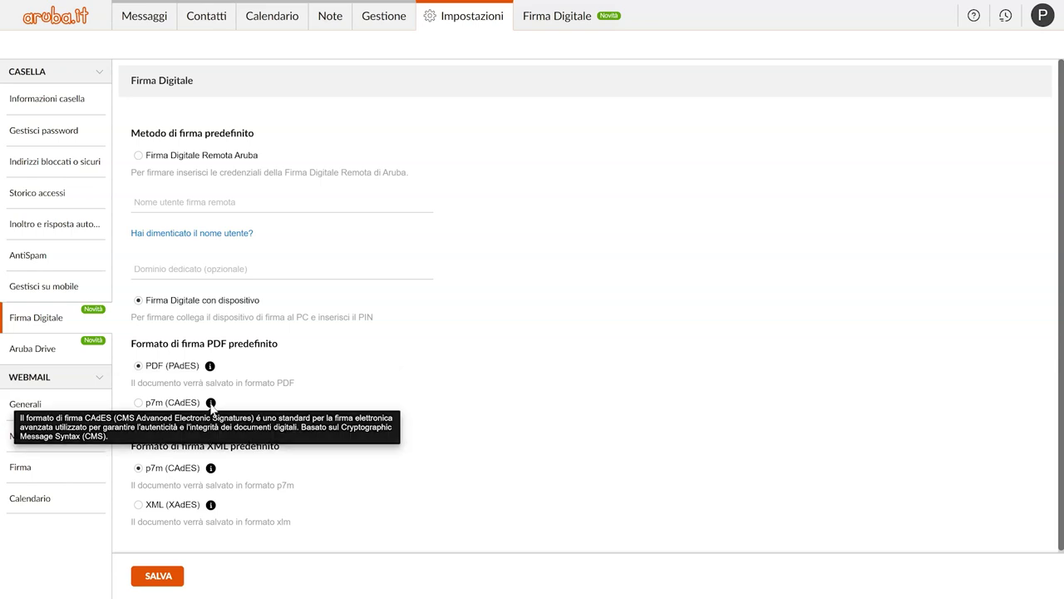
Step: Save the signature settings and bring up Firma e allega in a new message
left_click(162, 575)
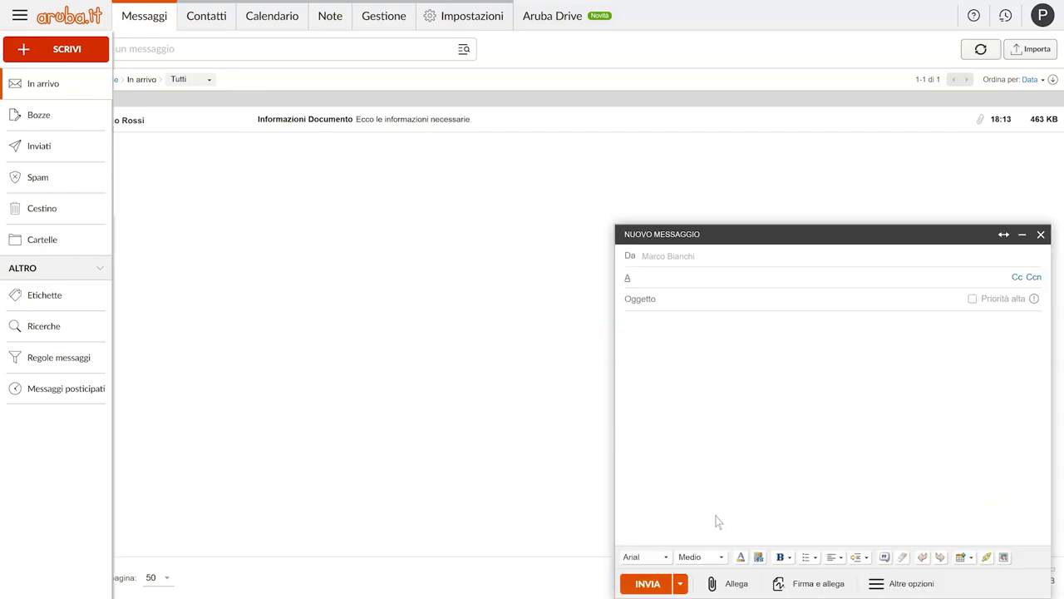
left_click(815, 584)
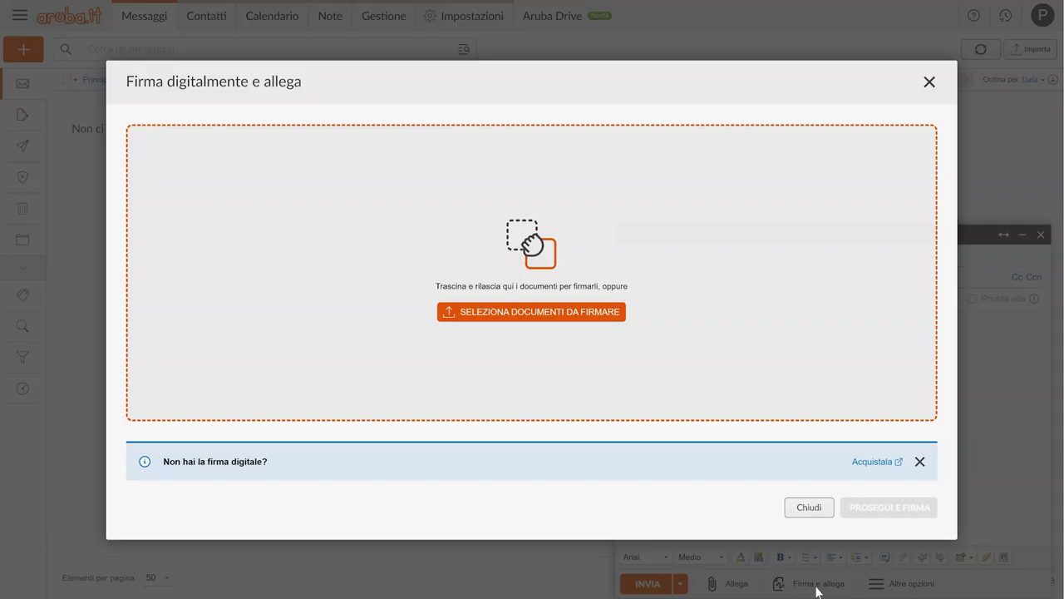
Step: Load A - Documento.docx into the signing dialog, tick it, and proceed to signing
left_click(538, 312)
left_click(287, 218)
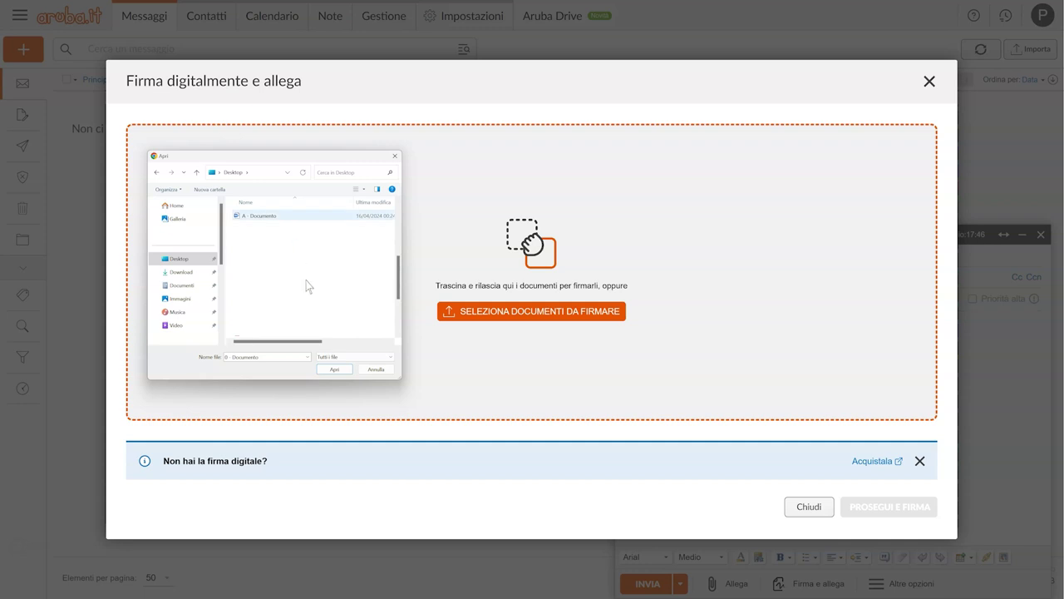
left_click(334, 369)
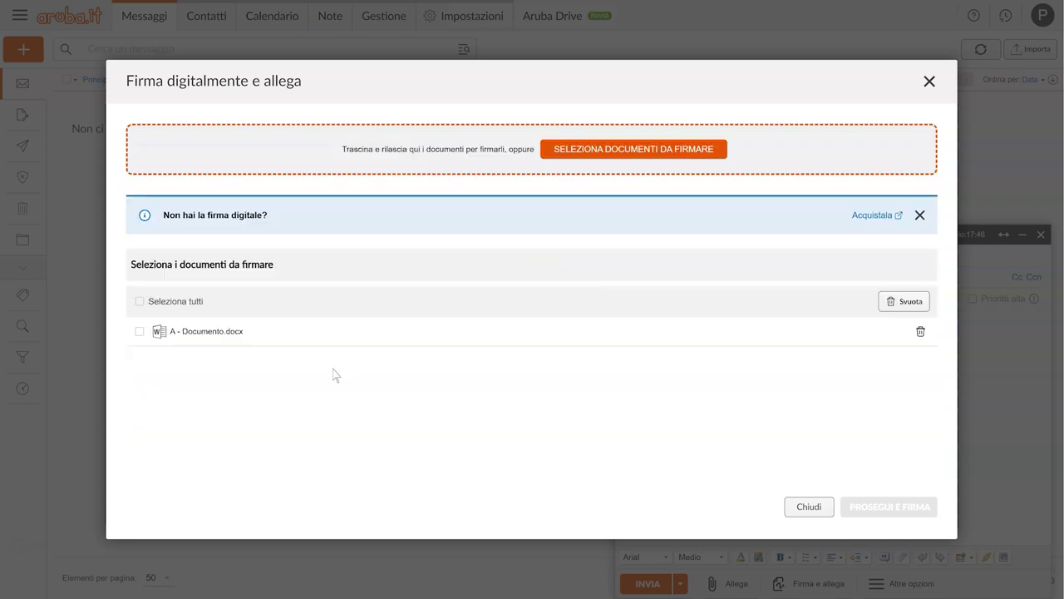
left_click(139, 331)
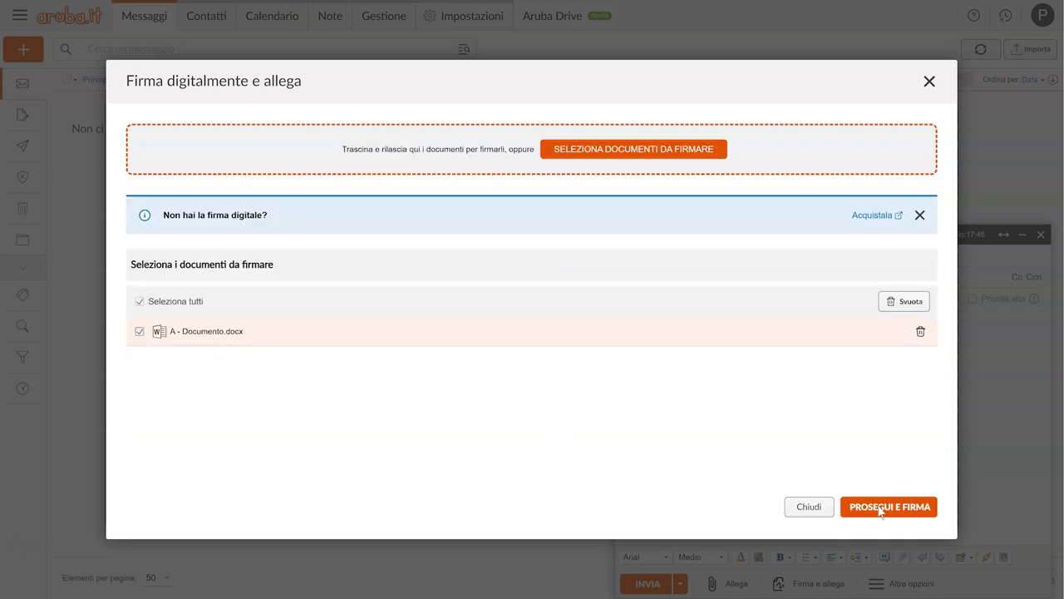
left_click(880, 509)
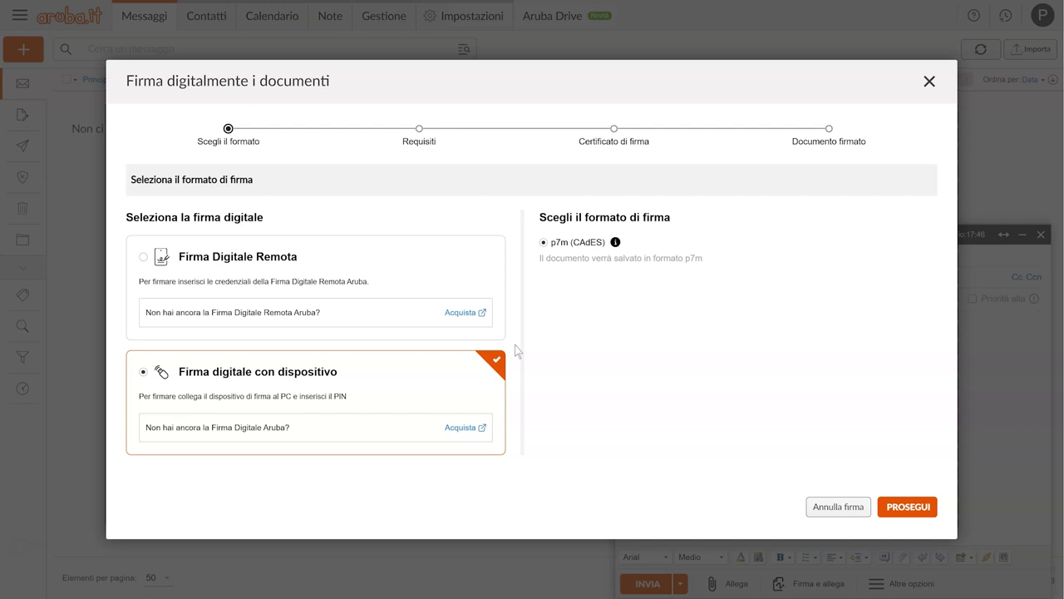
Step: Choose Firma Digitale Remota and submit the remote signature credentials
left_click(145, 258)
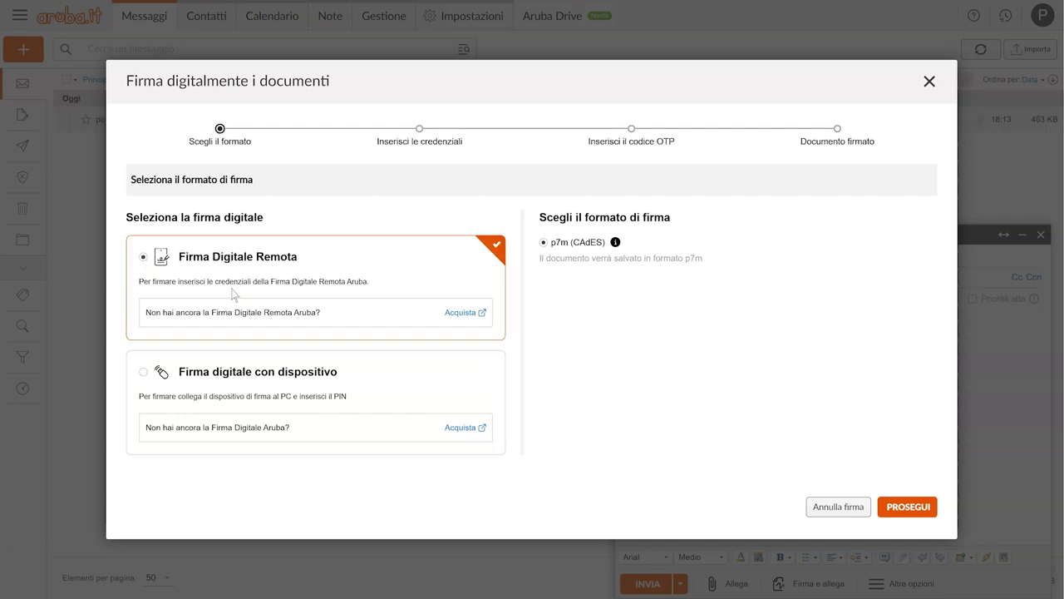
left_click(907, 511)
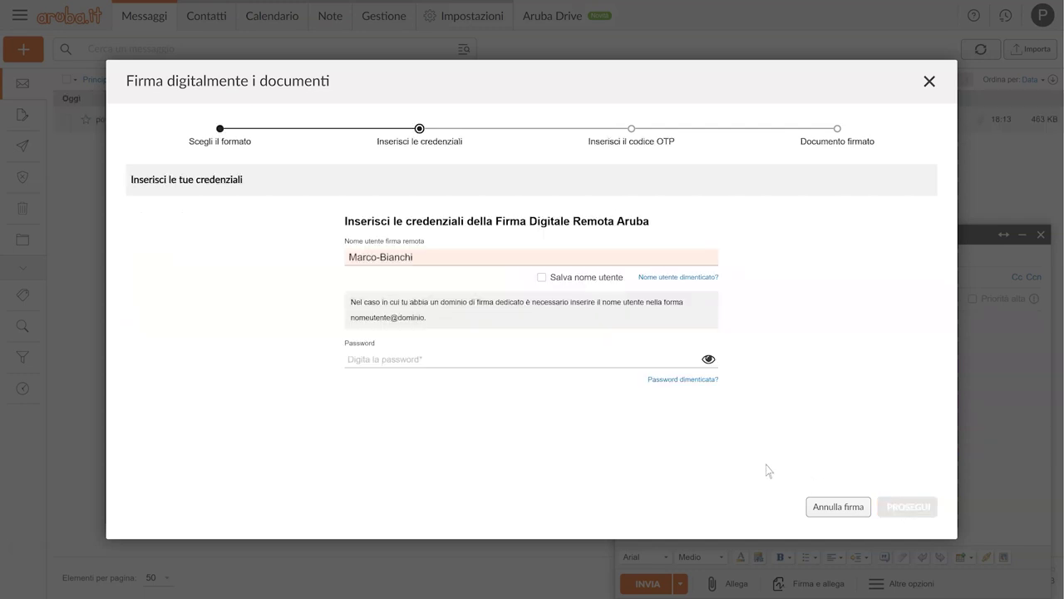
left_click(431, 359)
key("ctrl+v")
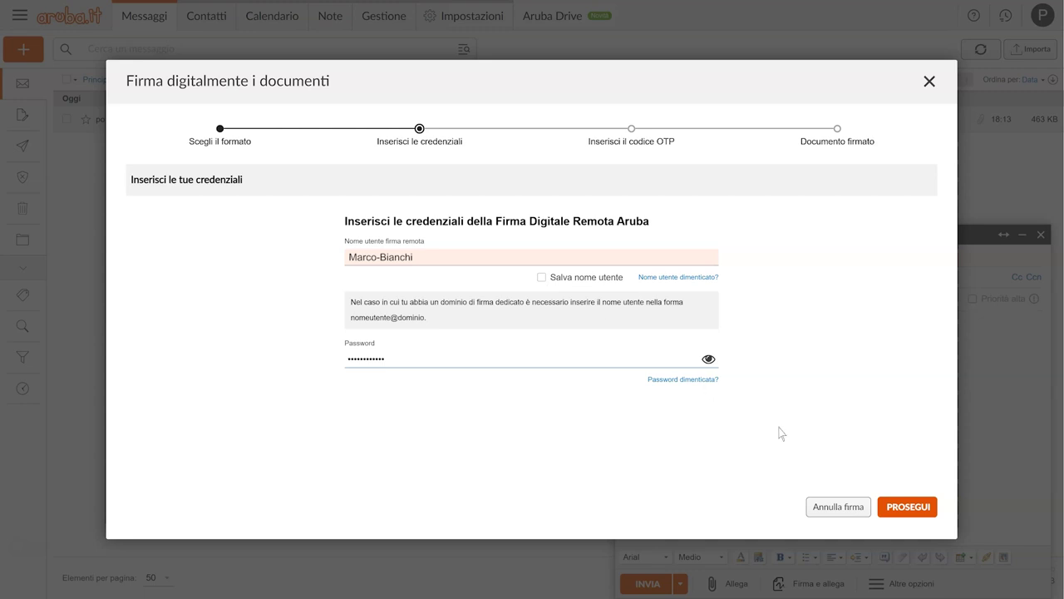
left_click(908, 507)
Step: Enter the OTP code to sign A - Documento.docx as a p7m file
left_click(464, 322)
key("ctrl+v")
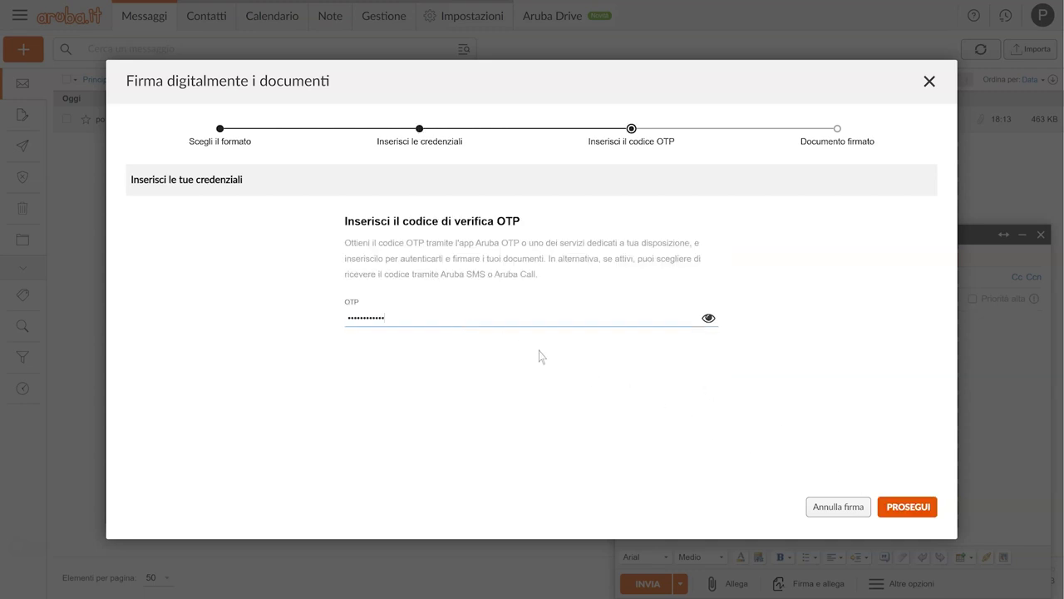
left_click(909, 509)
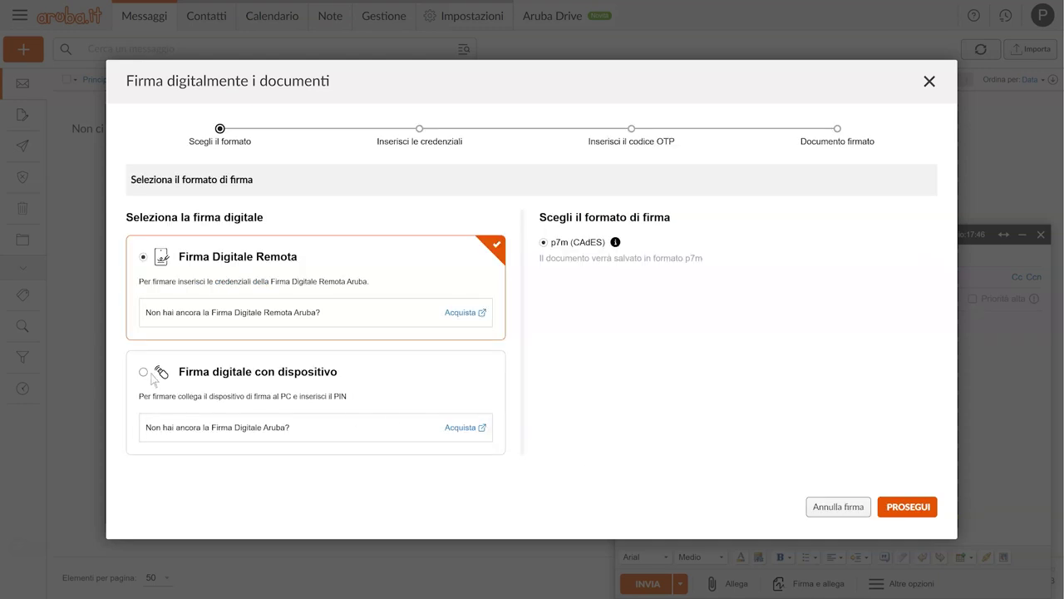
Step: Choose Firma digitale con dispositivo and continue past the device requirements
left_click(145, 373)
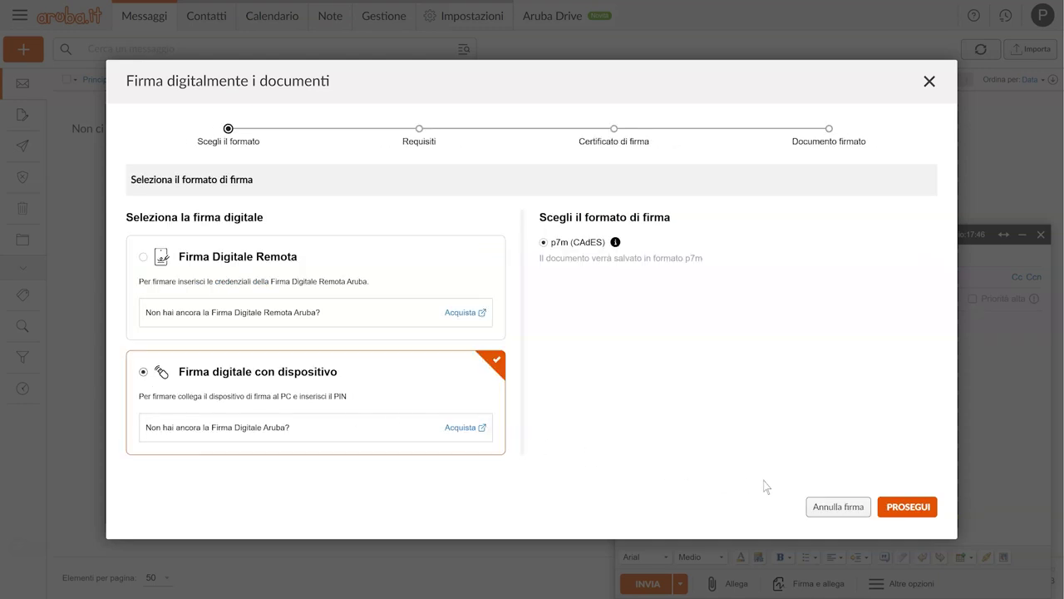
left_click(909, 509)
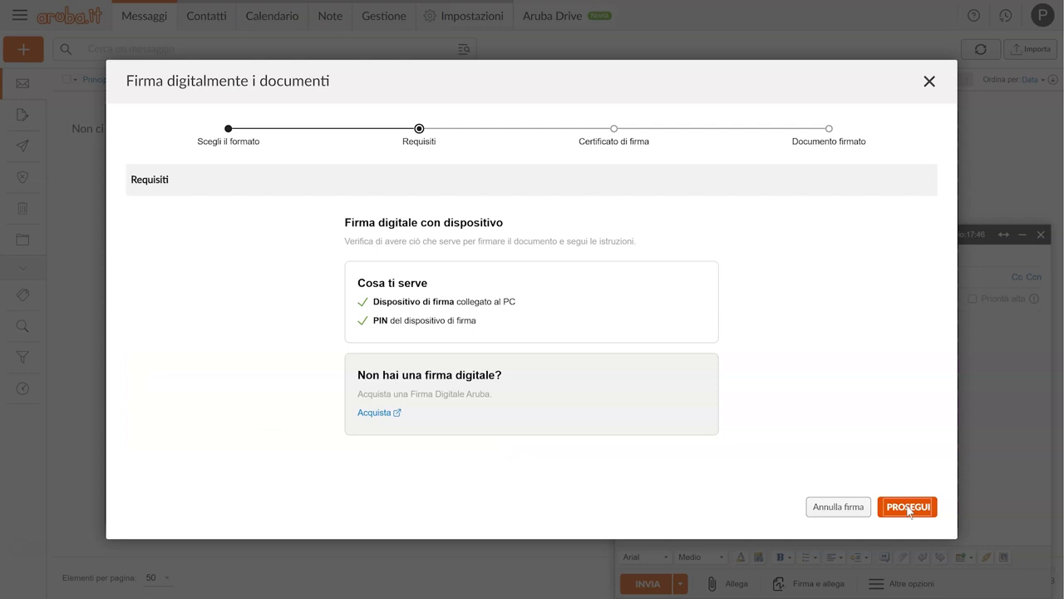
left_click(908, 508)
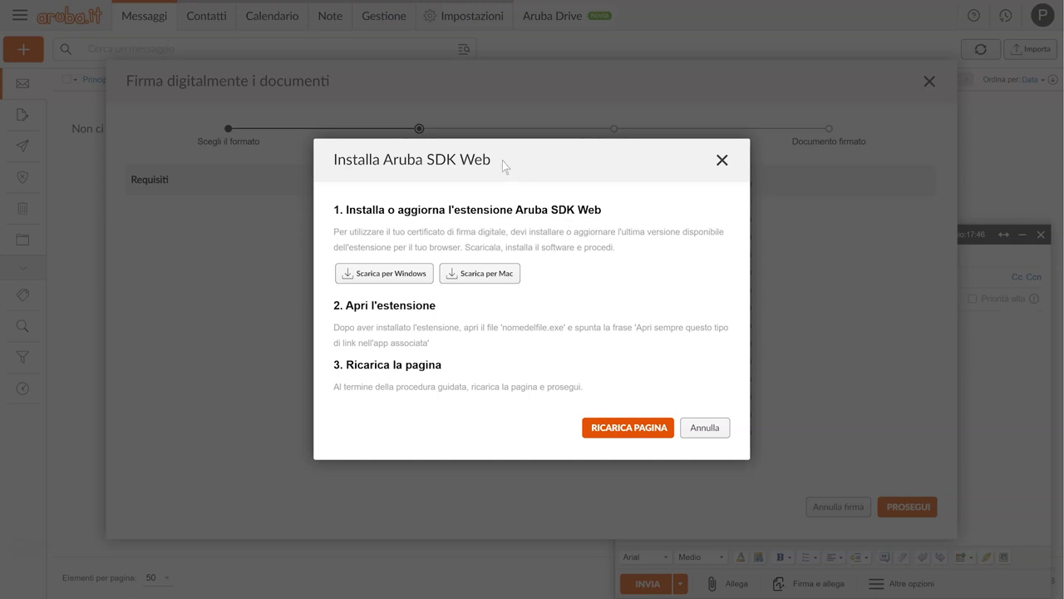
Step: Download and install the Aruba SDK Web extension for Windows, then reload the page
left_click(388, 275)
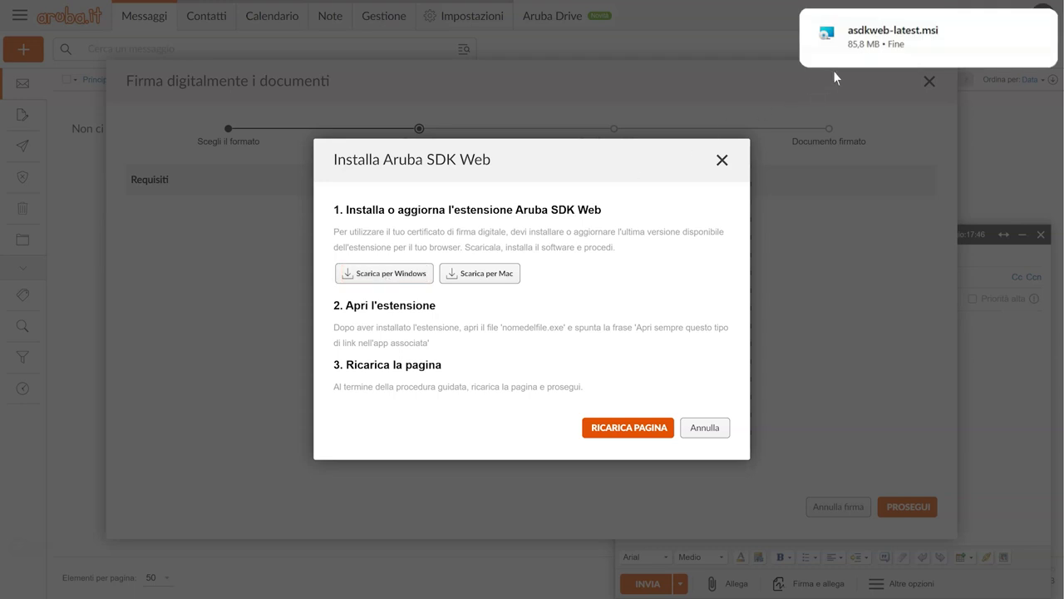
mouse_move(888, 57)
left_click(922, 39)
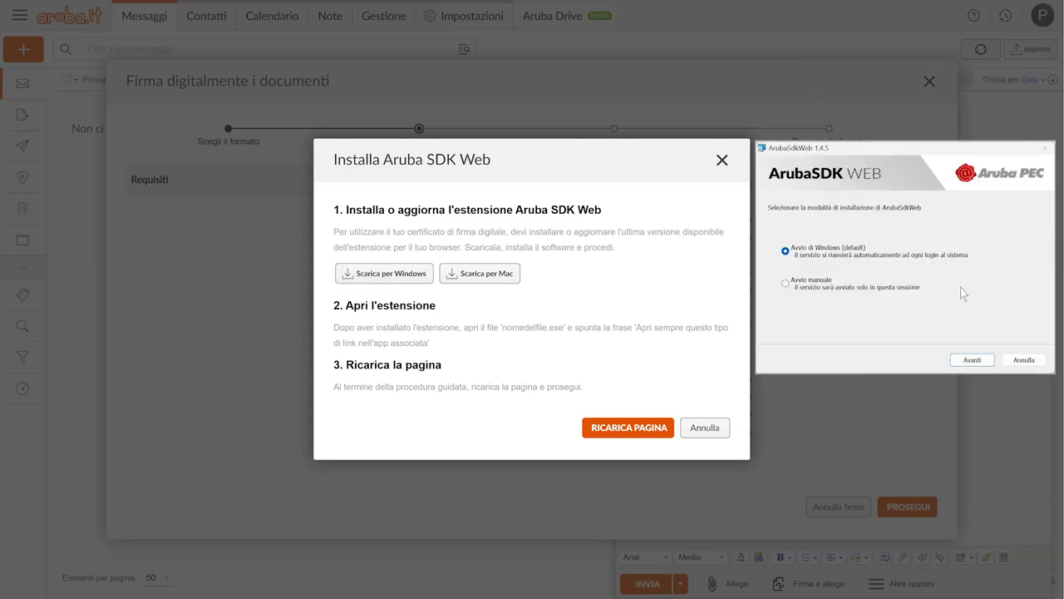
left_click(973, 360)
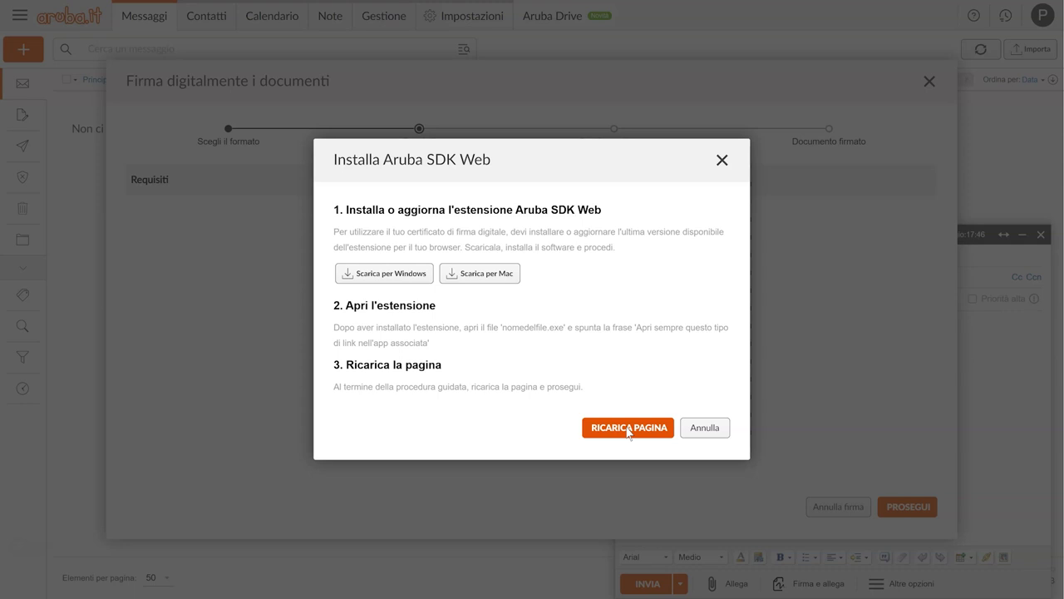
left_click(628, 428)
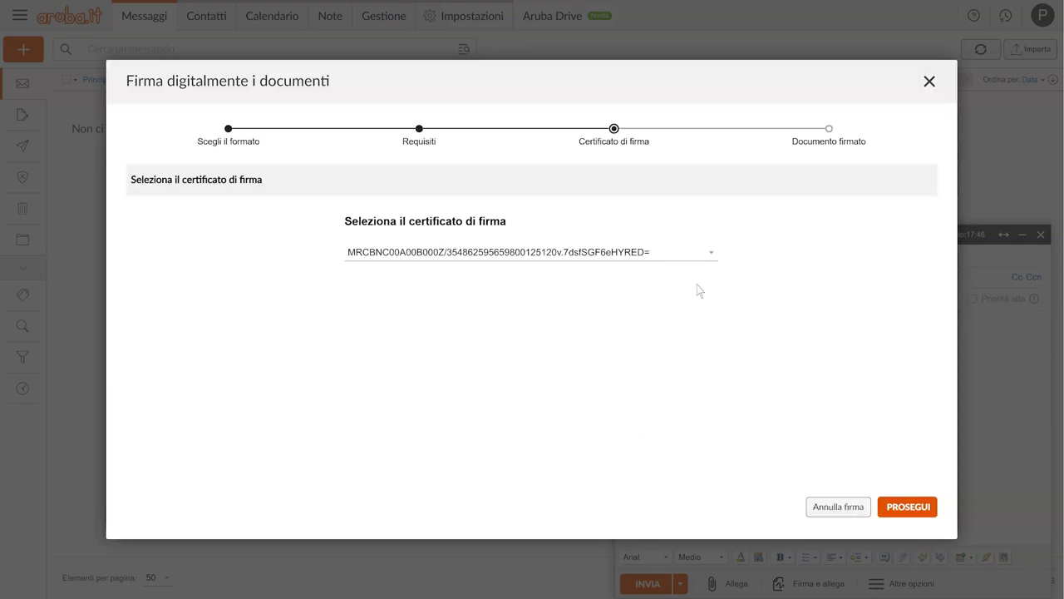
Step: Sign A - Documento.docx with the personal certificate and smartcard PIN, then attach it
left_click(712, 257)
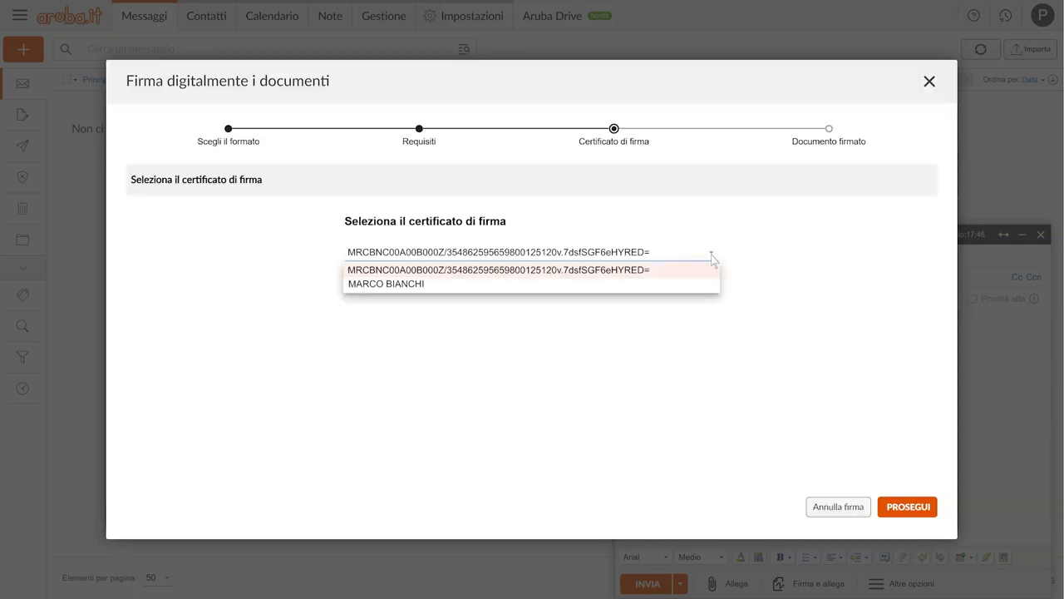
left_click(432, 283)
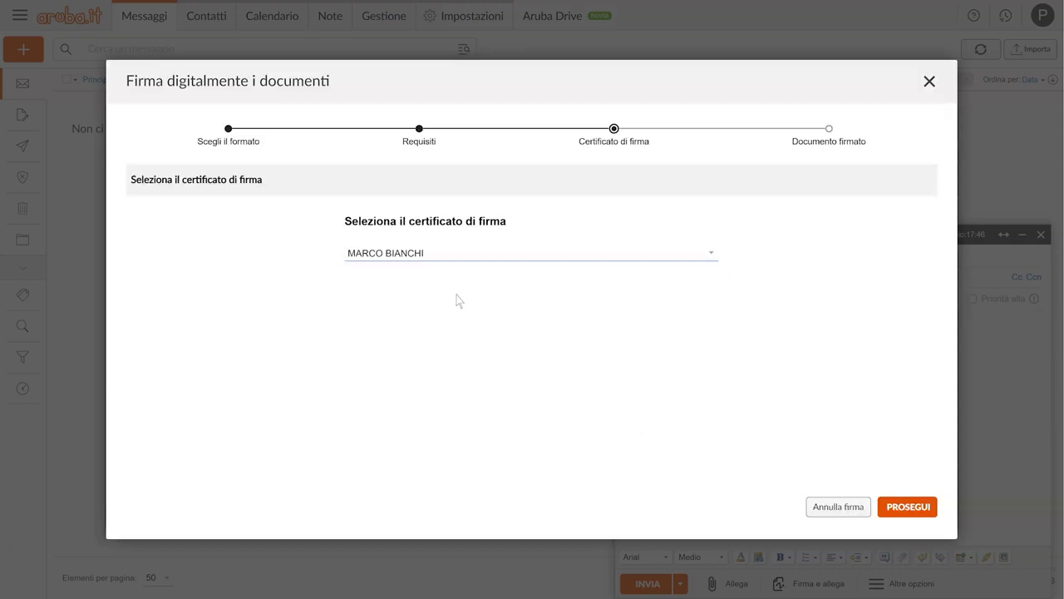
left_click(908, 507)
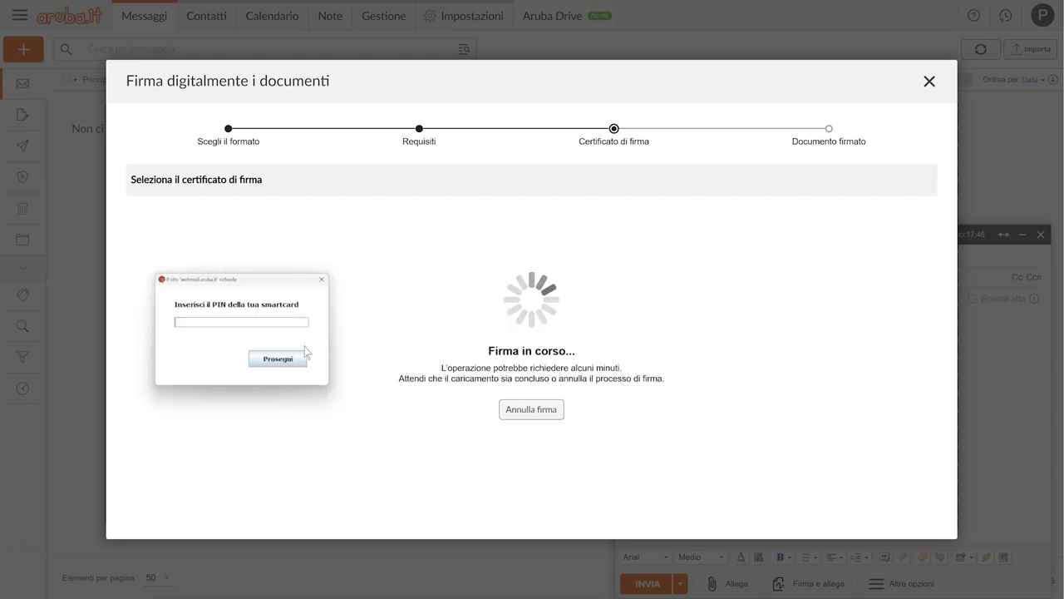
type("********")
left_click(278, 359)
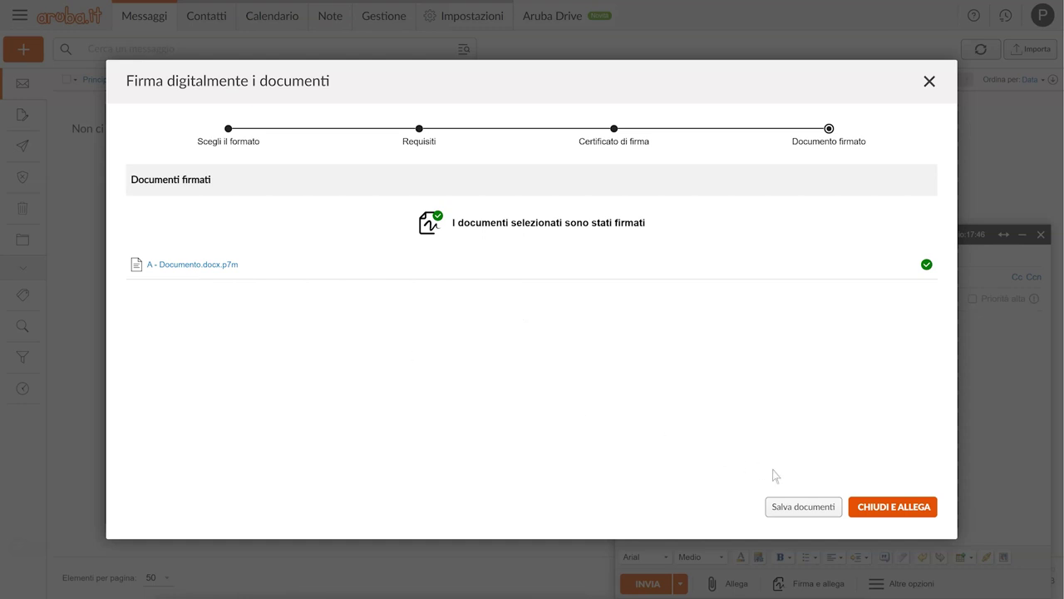
left_click(888, 507)
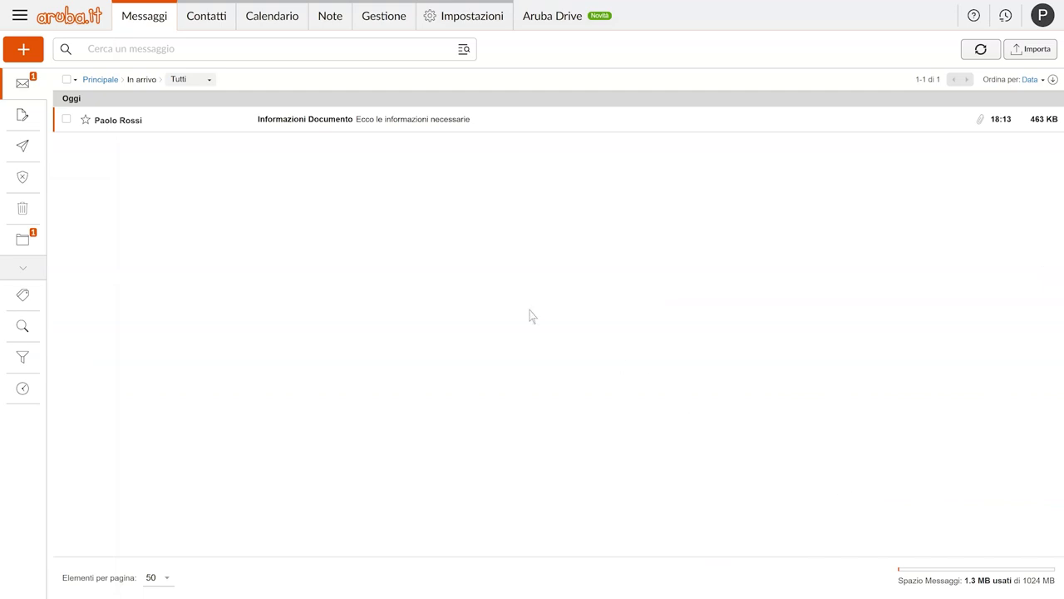
Step: Open Informazioni Documento, close the signing dialog unsigned, and forward it with A - Documento.docx
left_click(191, 126)
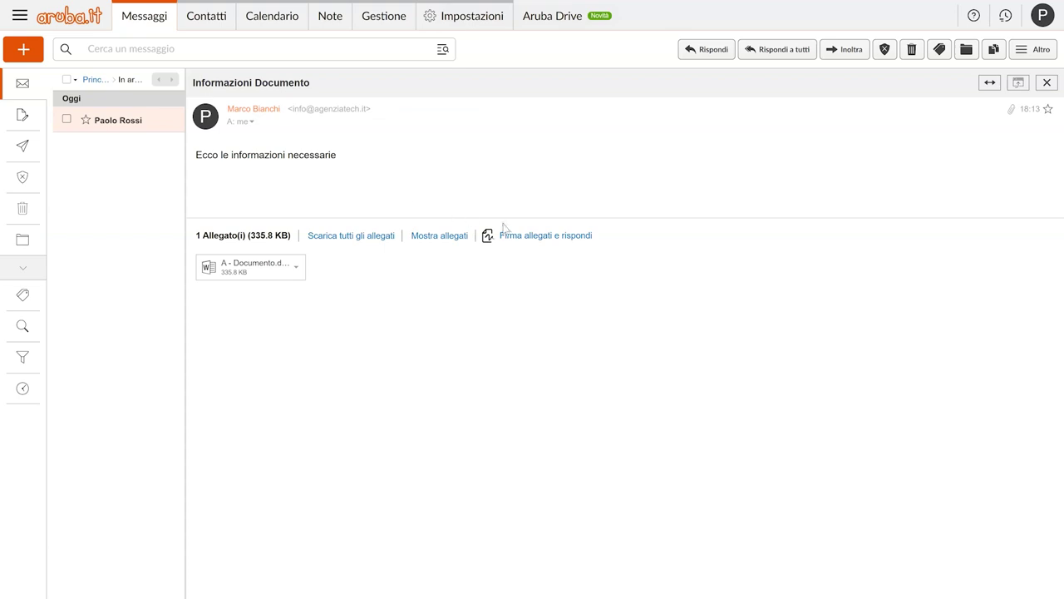
left_click(548, 238)
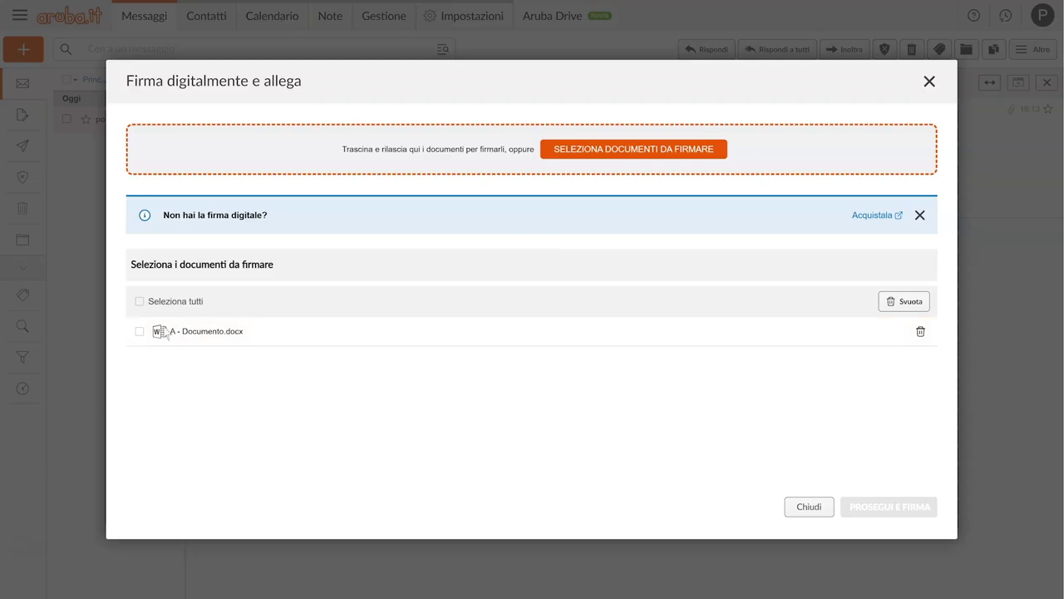
left_click(139, 332)
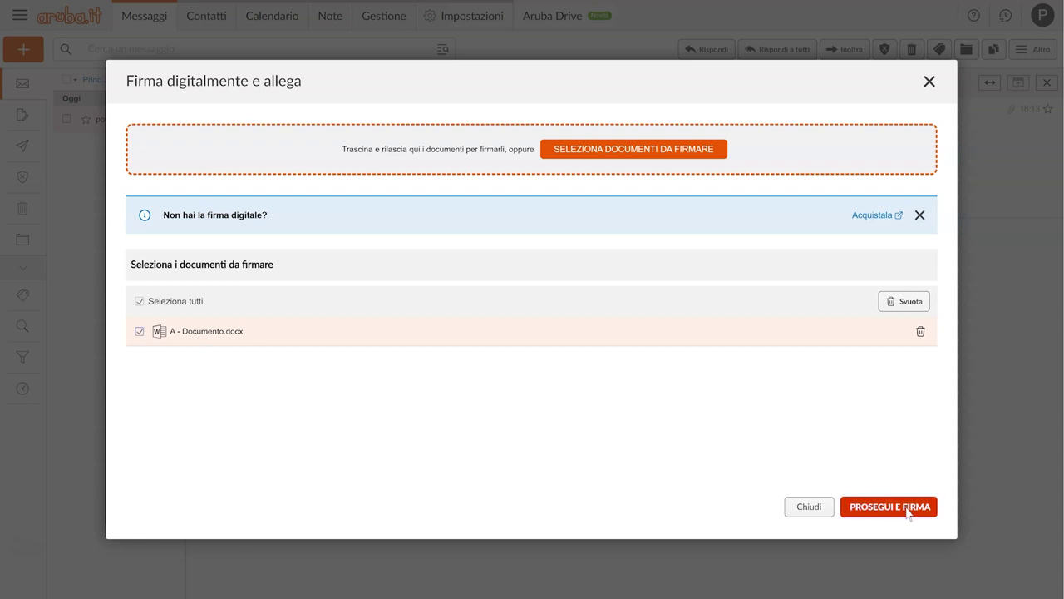
left_click(908, 511)
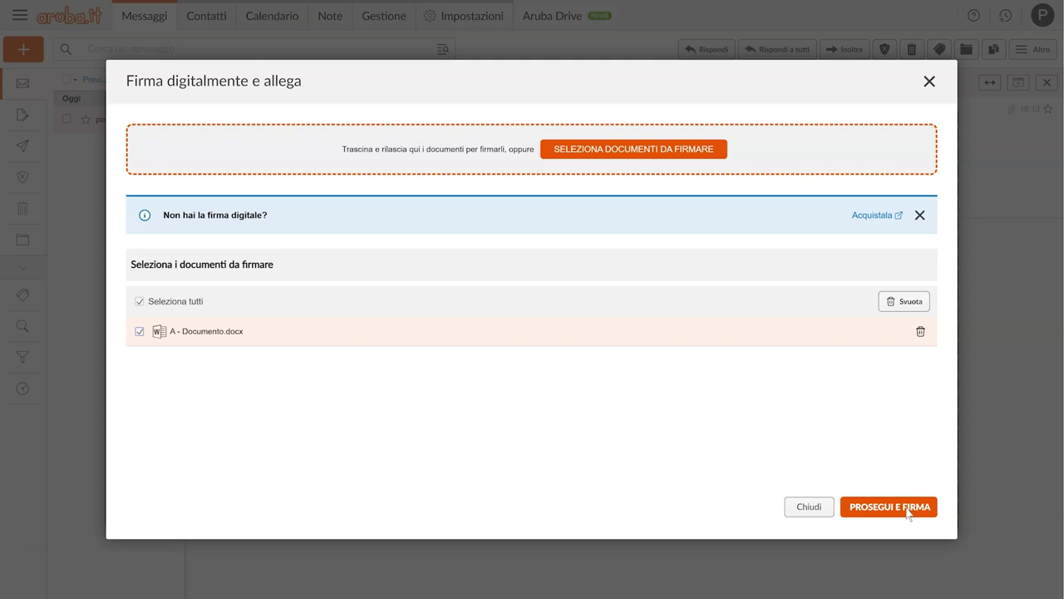
left_click(810, 508)
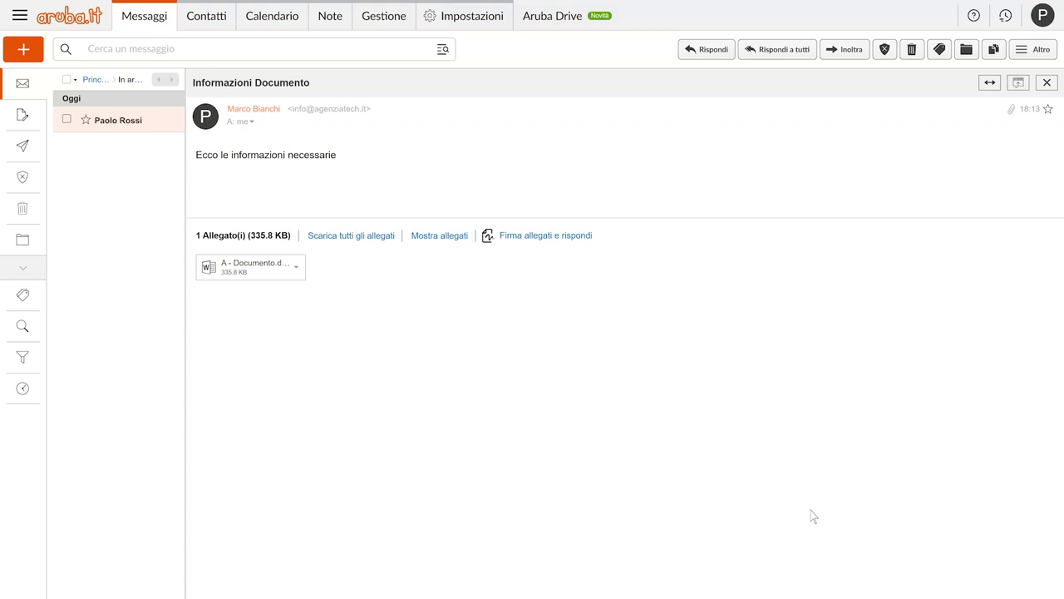
left_click(847, 50)
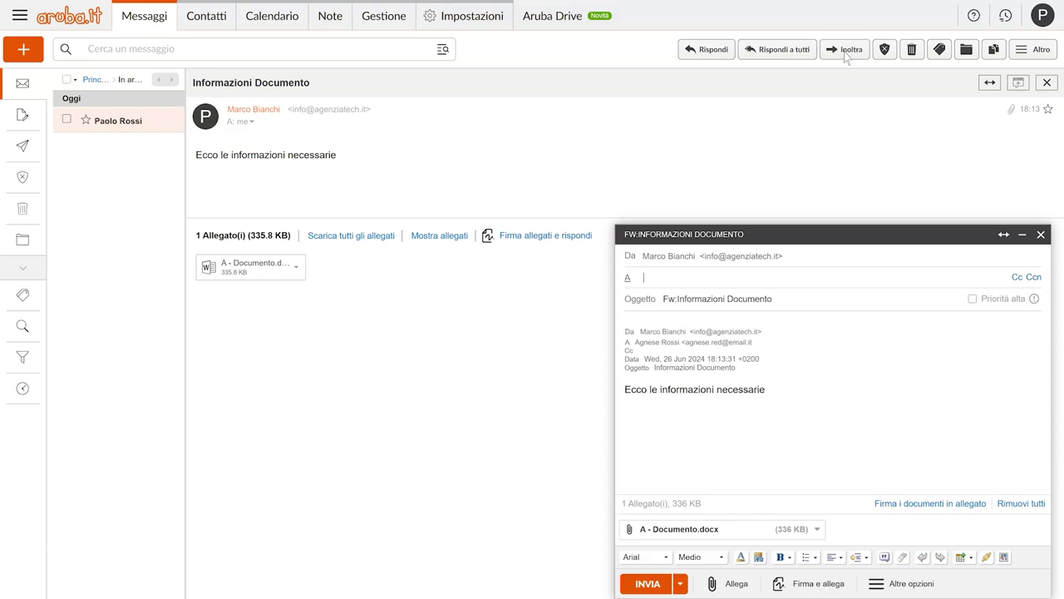